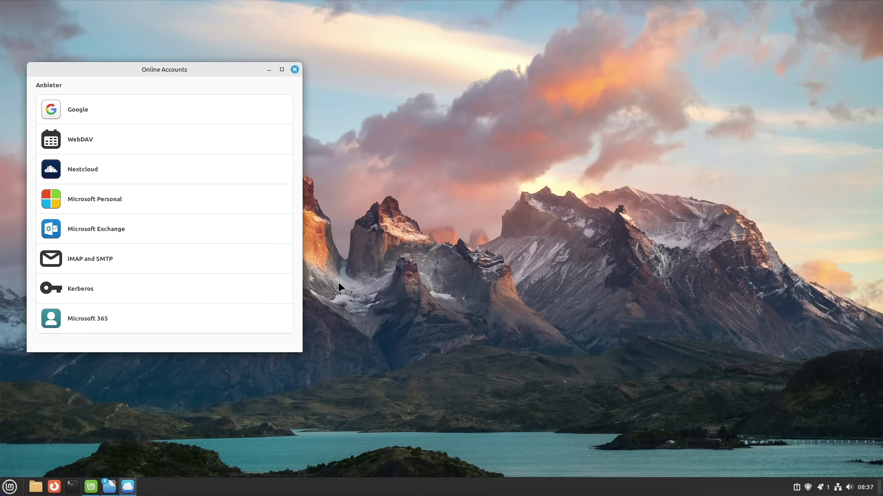
Reposition the Online Accounts window on the desktop and close it
{"action": "left_click_drag", "start_coordinate": [217, 65], "coordinate": [246, 70]}
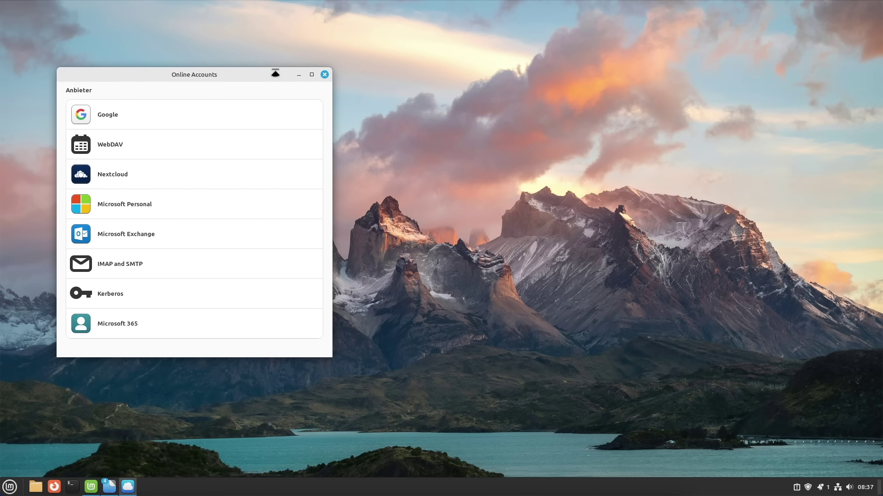
{"action": "left_click", "coordinate": [326, 75]}
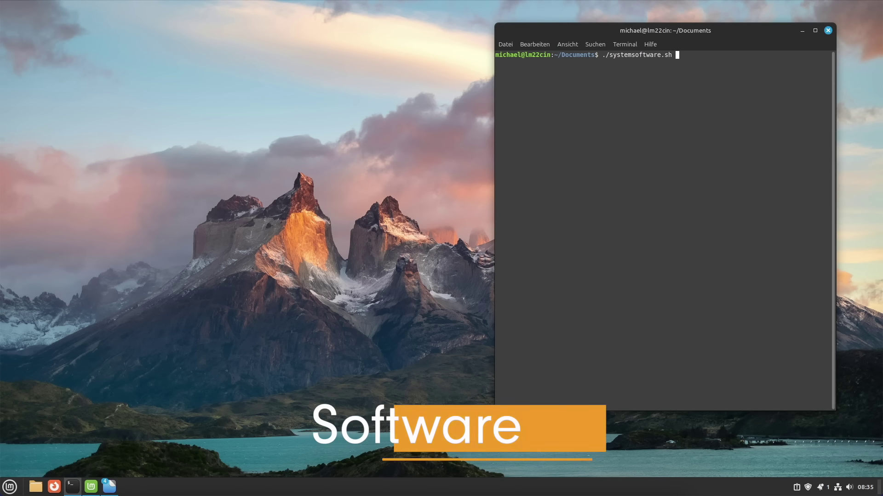
Run ./systemsoftware.sh in the terminal to list the preinstalled software, and close the terminal window
{"action": "key", "text": "Return"}
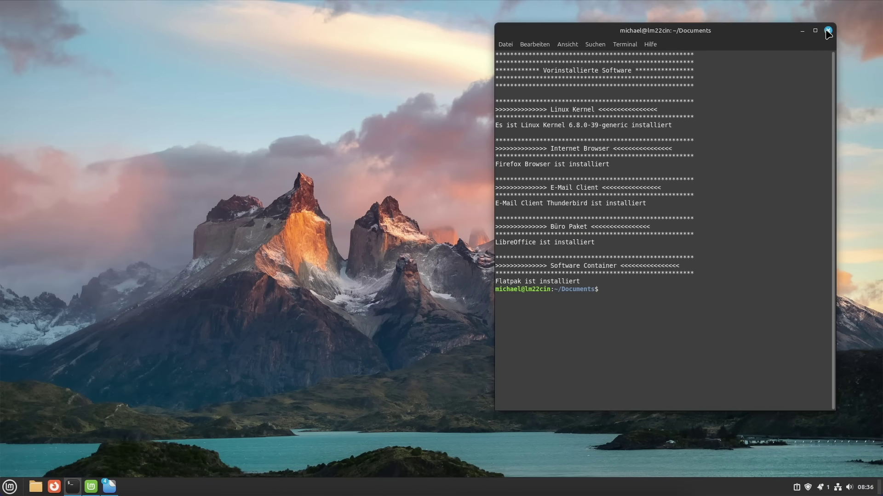
{"action": "left_click", "coordinate": [828, 31]}
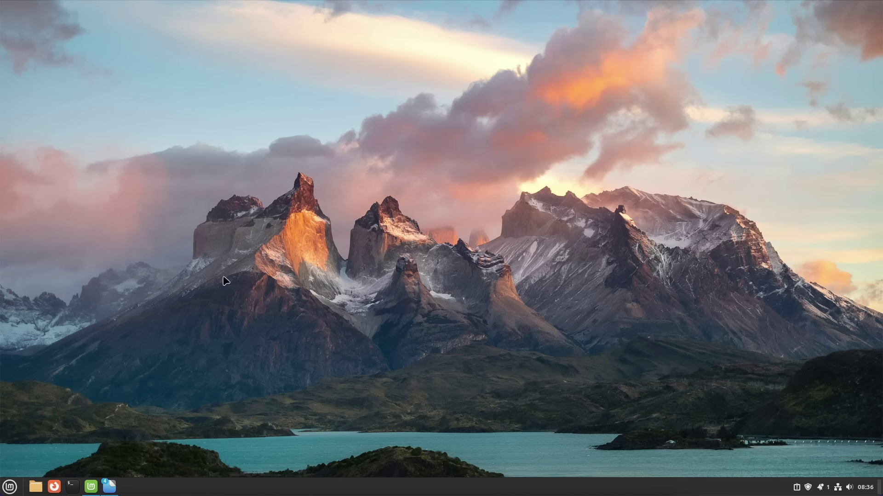
Browse the application menu's categories, including Büro, Grafik and Orte, and the list of all applications
{"action": "key", "text": "super"}
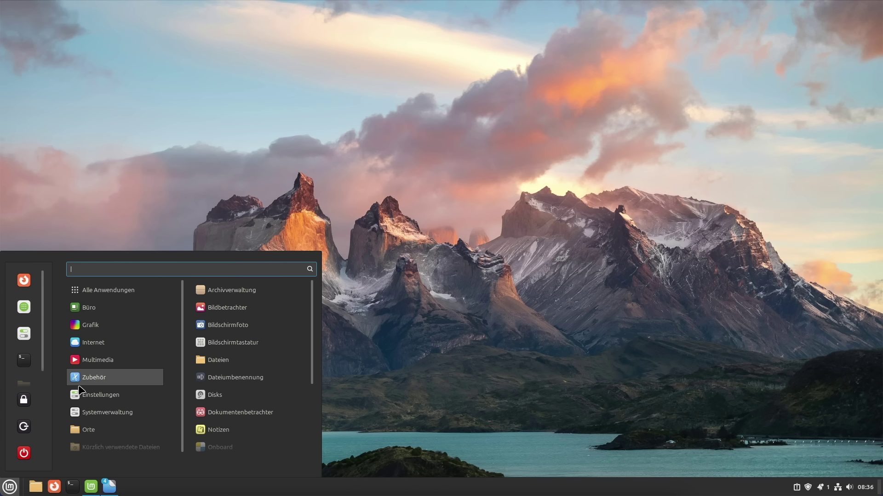
{"action": "mouse_move", "coordinate": [112, 298]}
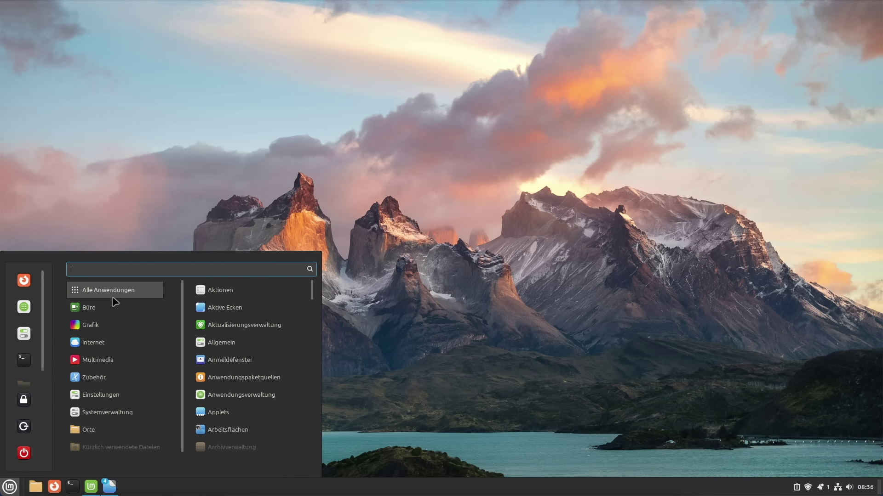
{"action": "mouse_move", "coordinate": [138, 307]}
{"action": "mouse_move", "coordinate": [124, 325]}
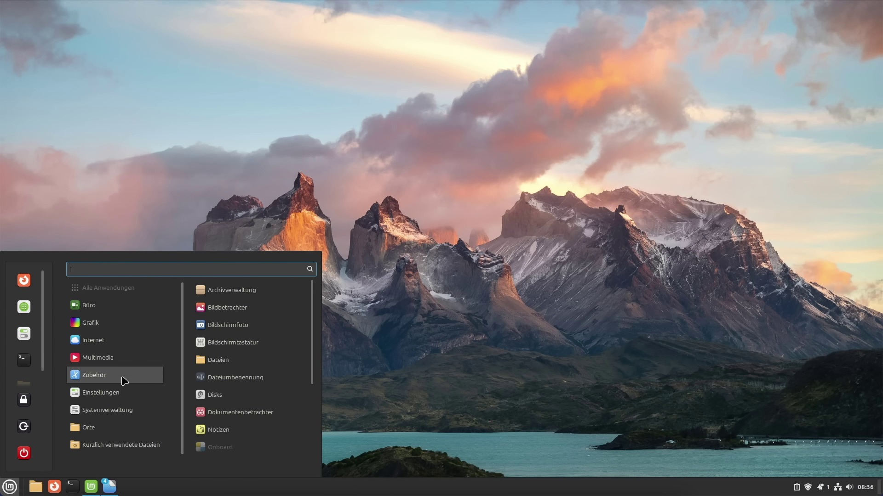
{"action": "mouse_move", "coordinate": [121, 428]}
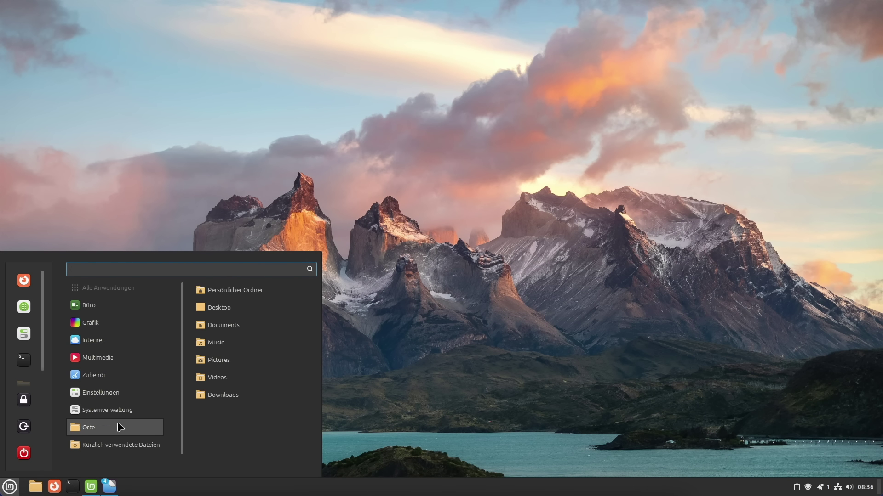
{"action": "scroll", "coordinate": [239, 331], "scroll_direction": "down", "scroll_amount": 2}
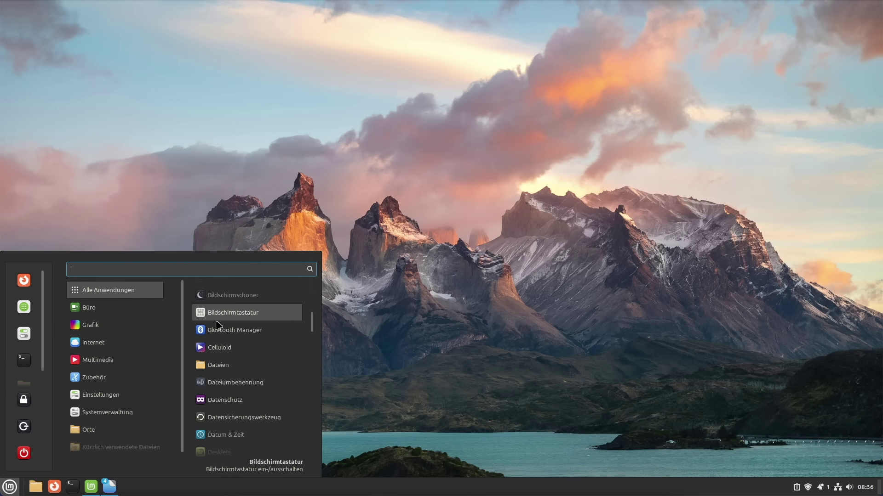
Find the text editor by searching for "text", open it and view its About information
{"action": "type", "text": "text"}
{"action": "left_click", "coordinate": [230, 294]}
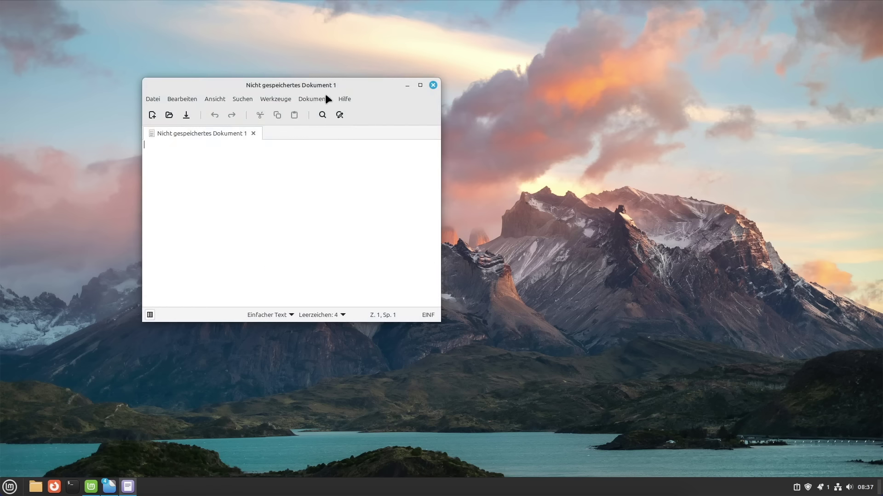
{"action": "left_click", "coordinate": [344, 99]}
{"action": "left_click", "coordinate": [362, 137]}
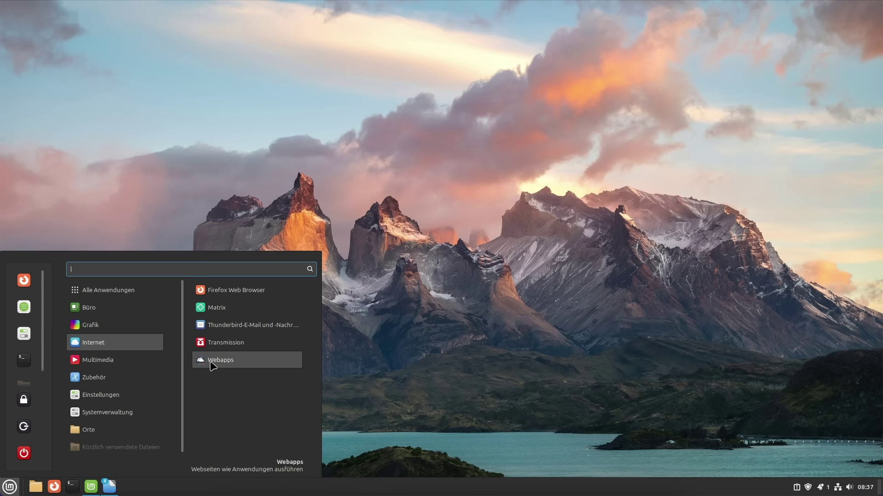
Open the Webapps application and move its window toward the middle of the desktop
{"action": "left_click", "coordinate": [217, 361]}
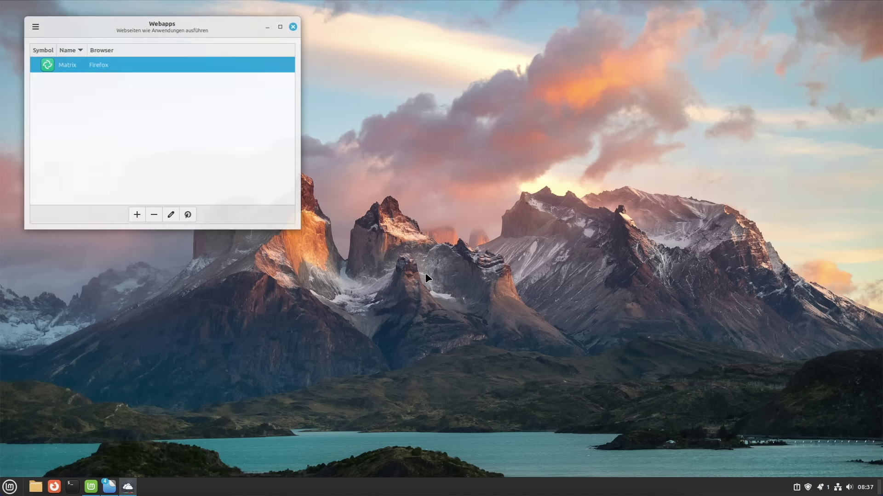
{"action": "left_click_drag", "start_coordinate": [235, 26], "coordinate": [382, 110]}
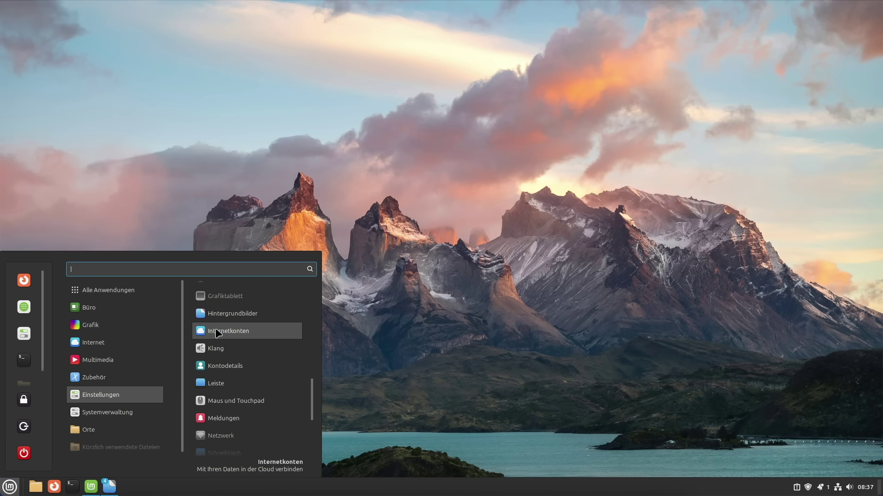
Open the Internetkonten settings, reposition the window to show the list of account providers, and close it
{"action": "left_click", "coordinate": [217, 331]}
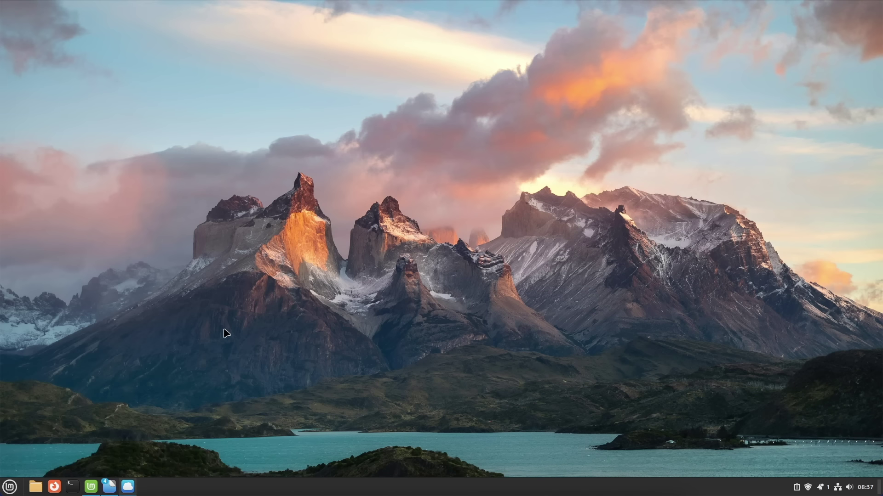
{"action": "left_click_drag", "start_coordinate": [216, 68], "coordinate": [245, 73]}
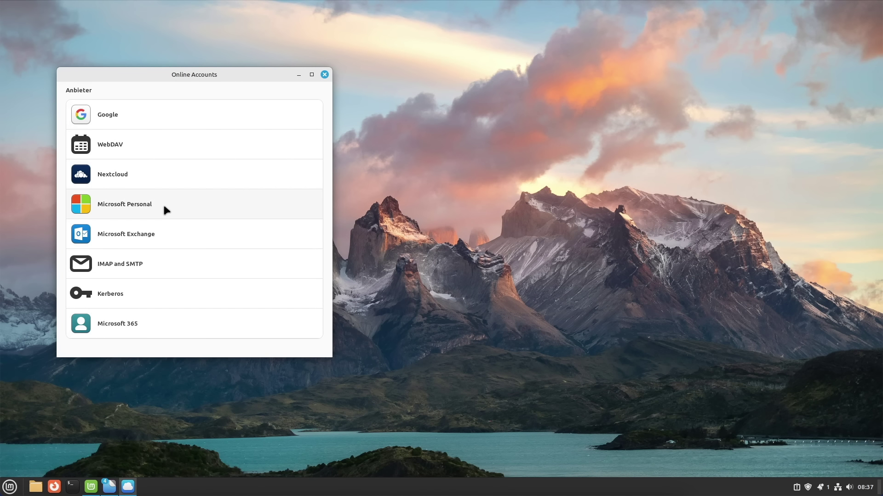
{"action": "left_click", "coordinate": [324, 74]}
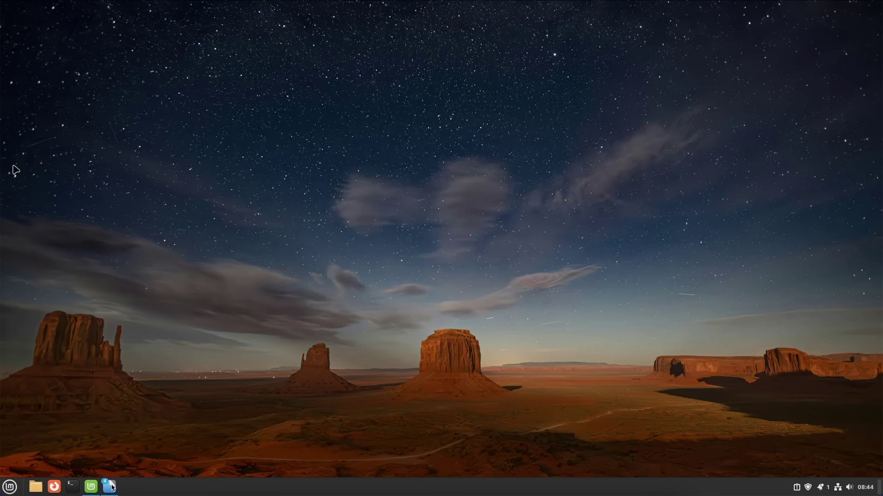
Close all four open Hintergrundbilder windows
{"action": "right_click", "coordinate": [13, 166]}
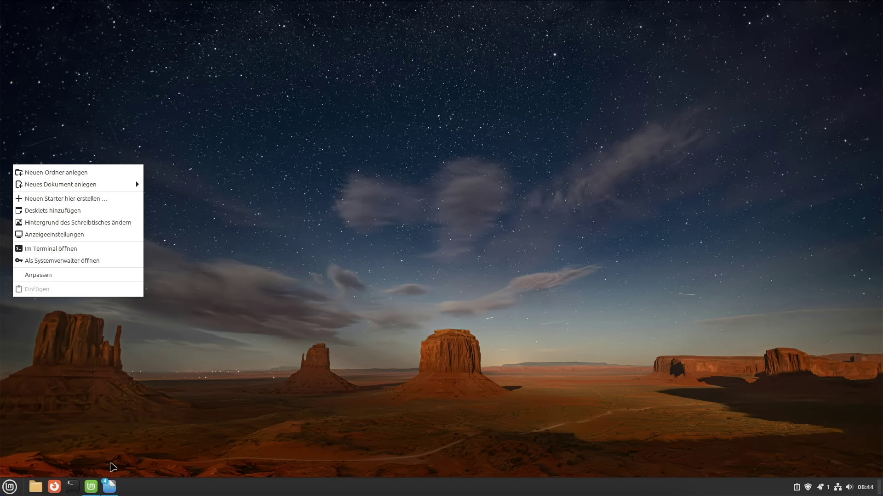
{"action": "left_click", "coordinate": [109, 487]}
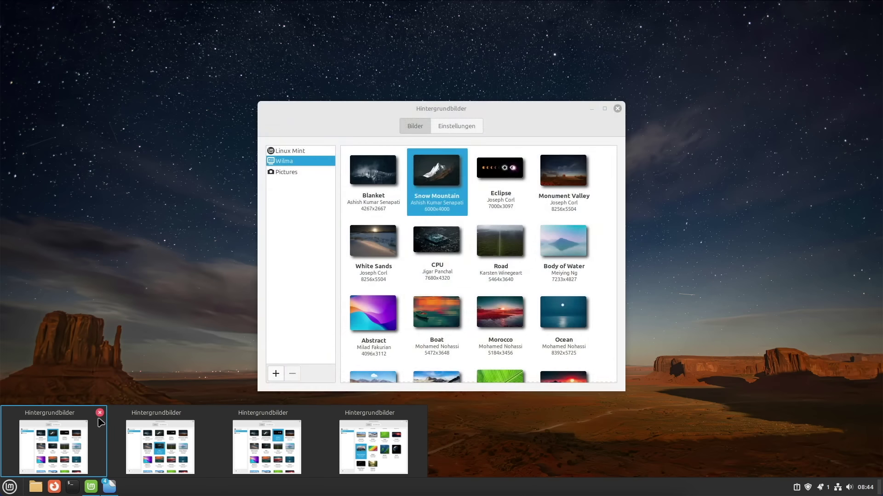
{"action": "left_click", "coordinate": [99, 414]}
{"action": "left_click", "coordinate": [100, 415]}
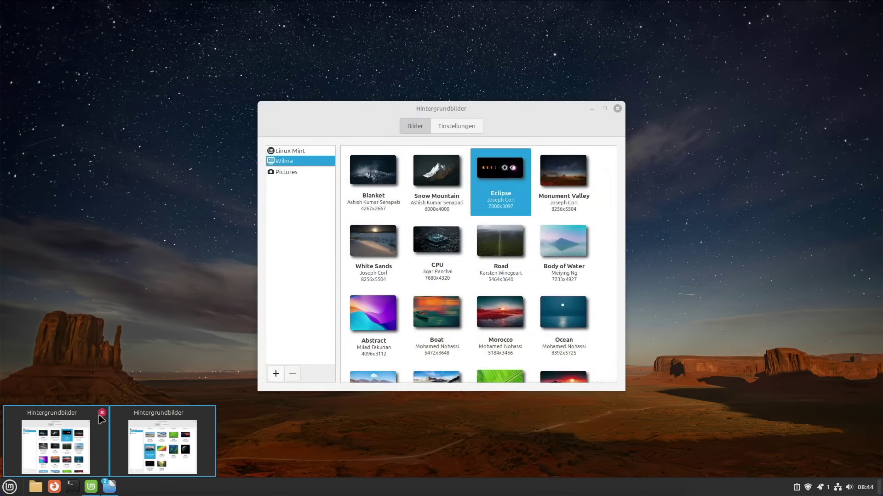
{"action": "left_click", "coordinate": [100, 415]}
{"action": "left_click", "coordinate": [157, 413]}
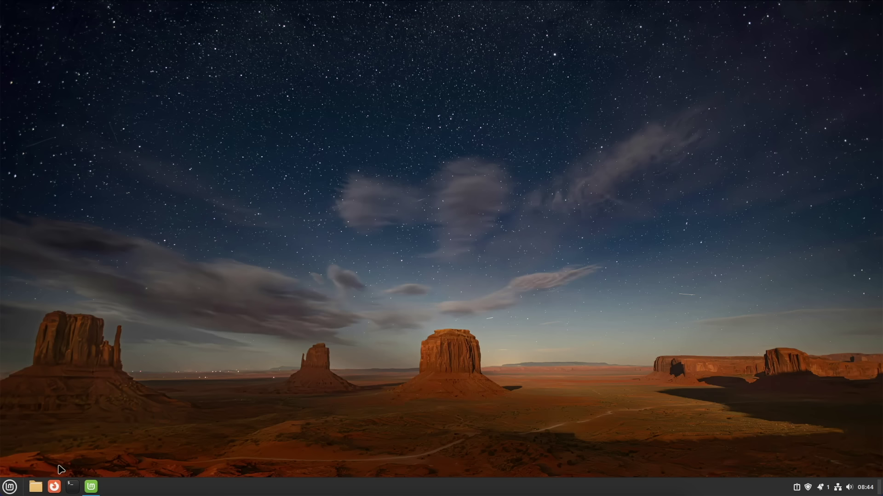
Open the Anwendungsverwaltung and page through its featured application banners up to Dropbox
{"action": "left_click", "coordinate": [13, 488]}
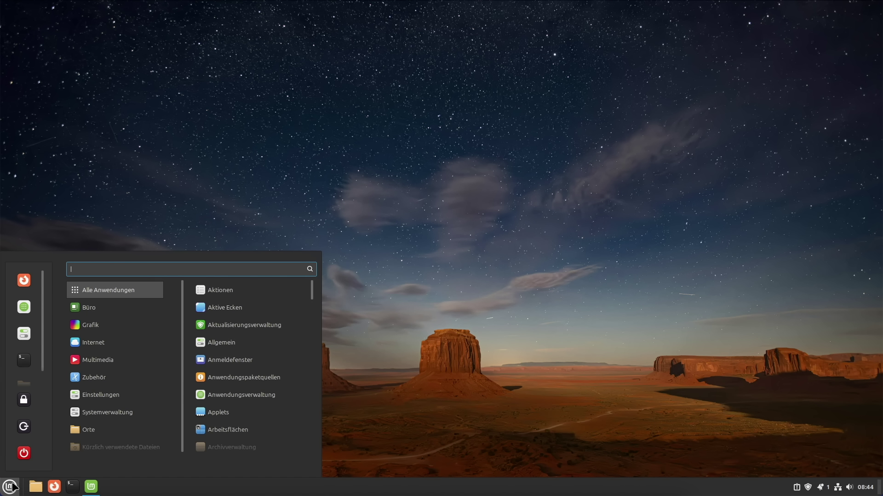
{"action": "left_click", "coordinate": [28, 309]}
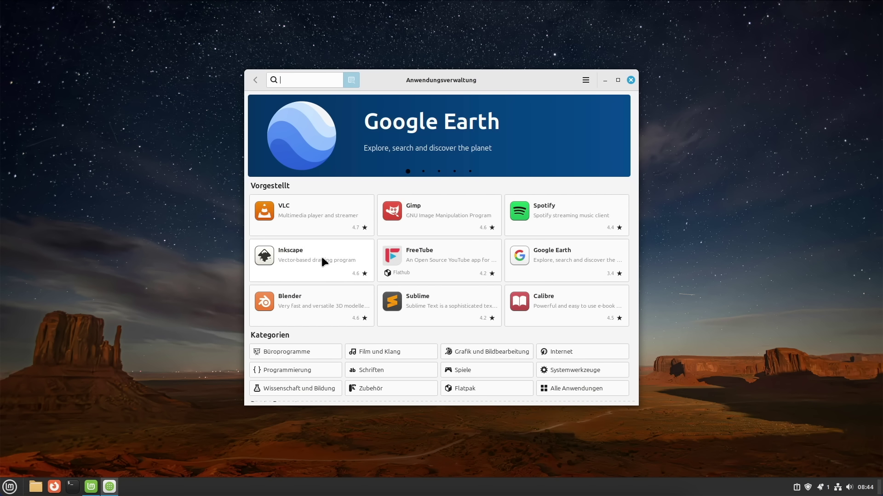
{"action": "left_click", "coordinate": [423, 171]}
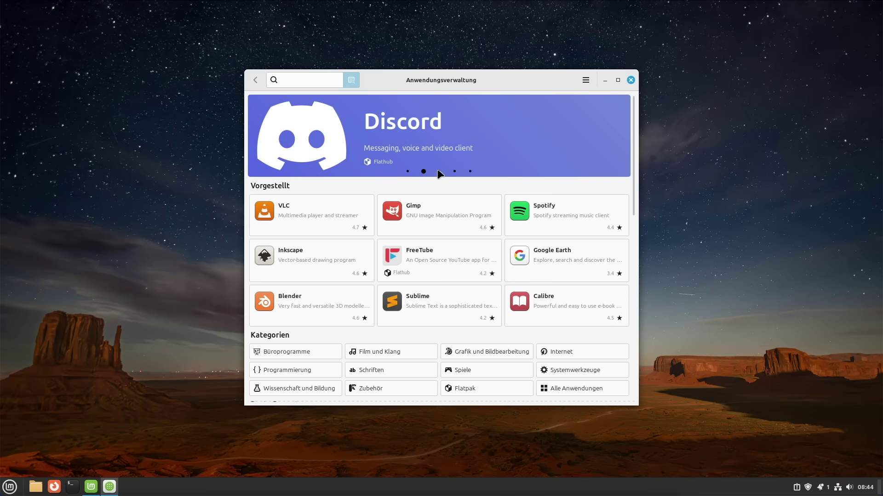
{"action": "left_click", "coordinate": [439, 172]}
{"action": "left_click", "coordinate": [455, 171]}
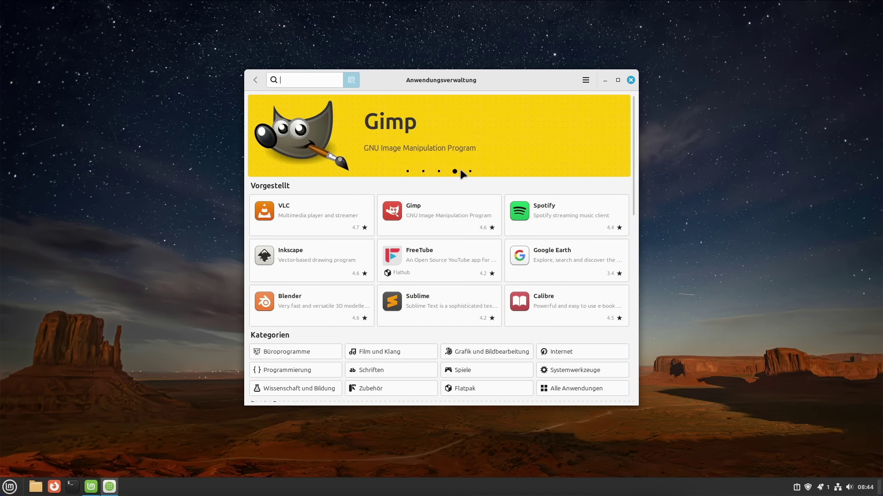
{"action": "left_click", "coordinate": [468, 171]}
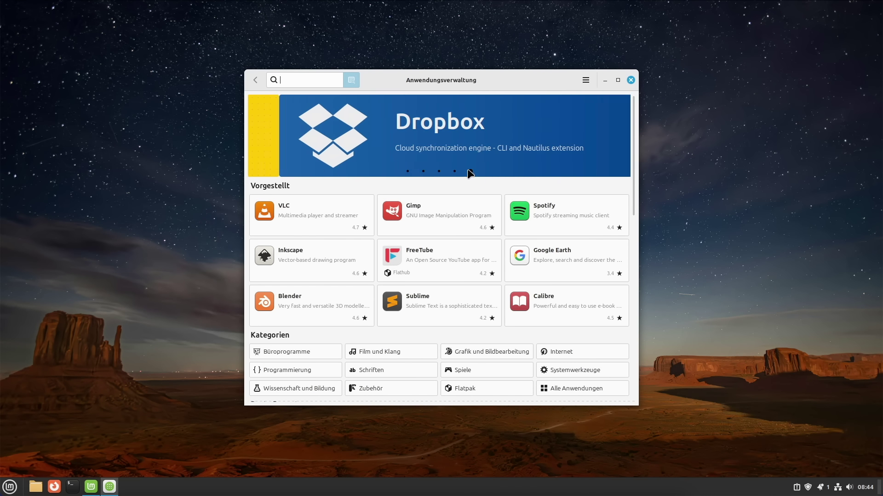
View the Discord details page from its featured banner and return to the overview
{"action": "left_click", "coordinate": [423, 172]}
{"action": "left_click", "coordinate": [425, 148]}
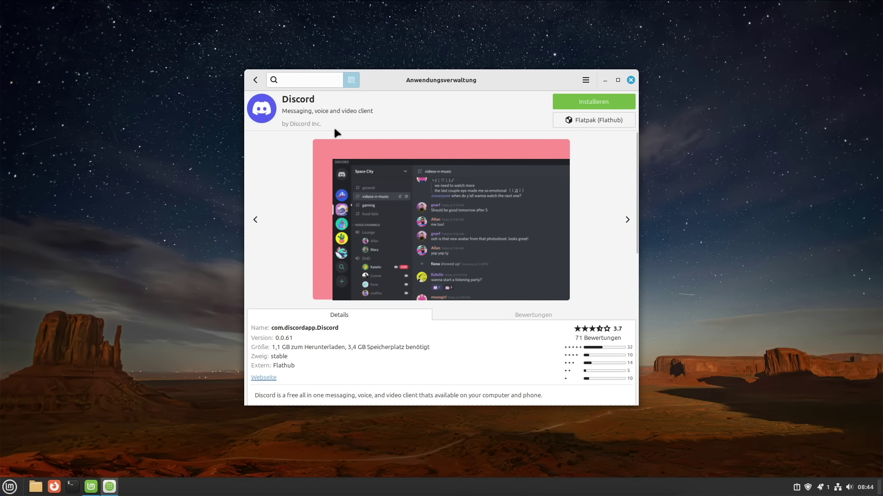
{"action": "left_click", "coordinate": [255, 81]}
Review the Anwendungsverwaltung's search and Flatpak settings, return to the overview and close the window
{"action": "left_click", "coordinate": [586, 80]}
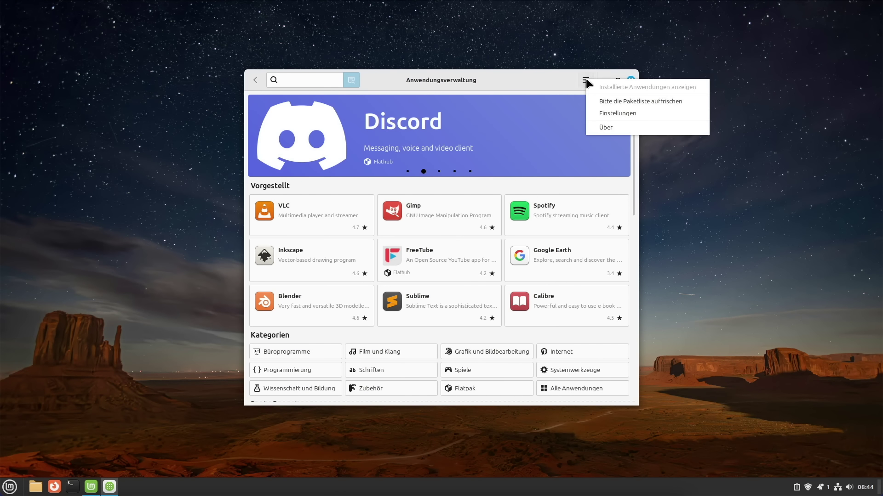
{"action": "left_click", "coordinate": [609, 114]}
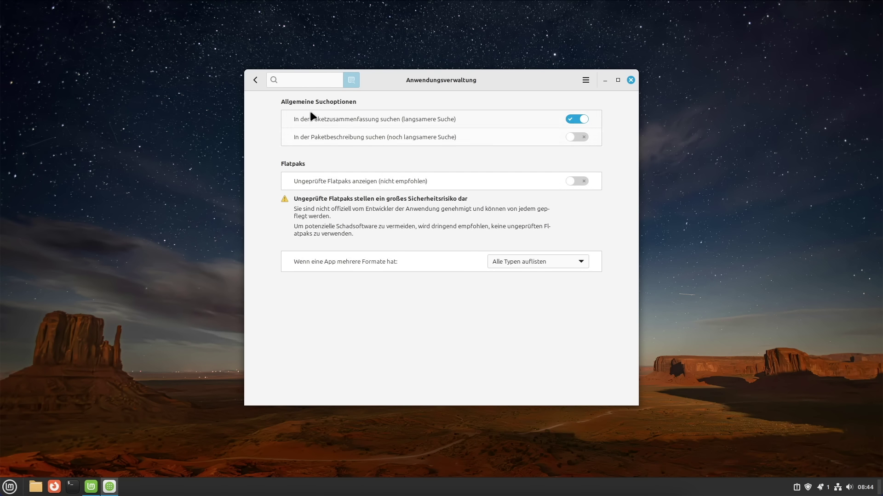
{"action": "left_click", "coordinate": [255, 81]}
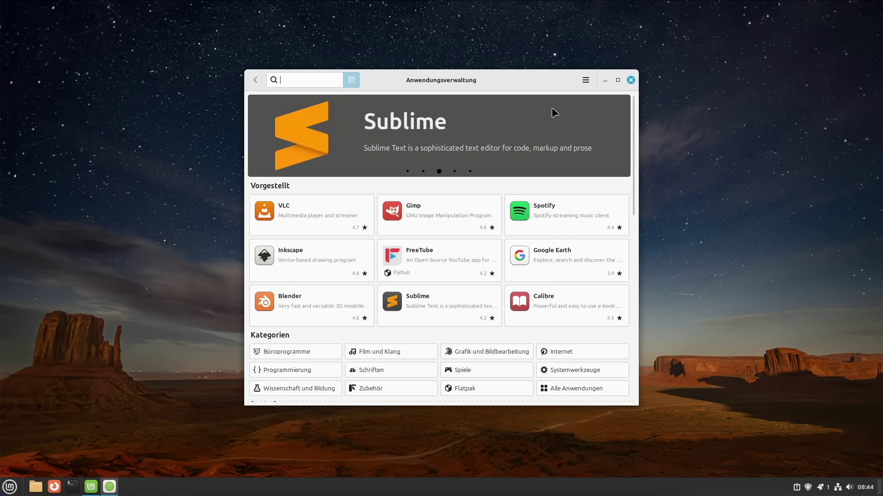
{"action": "left_click", "coordinate": [631, 80]}
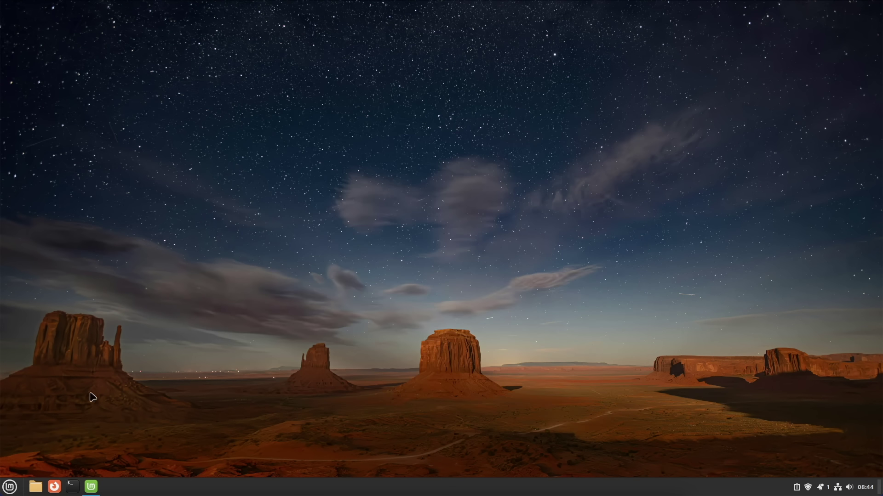
Open the file manager, look through its menus, view the About Nemo information and close that dialog
{"action": "left_click", "coordinate": [41, 486]}
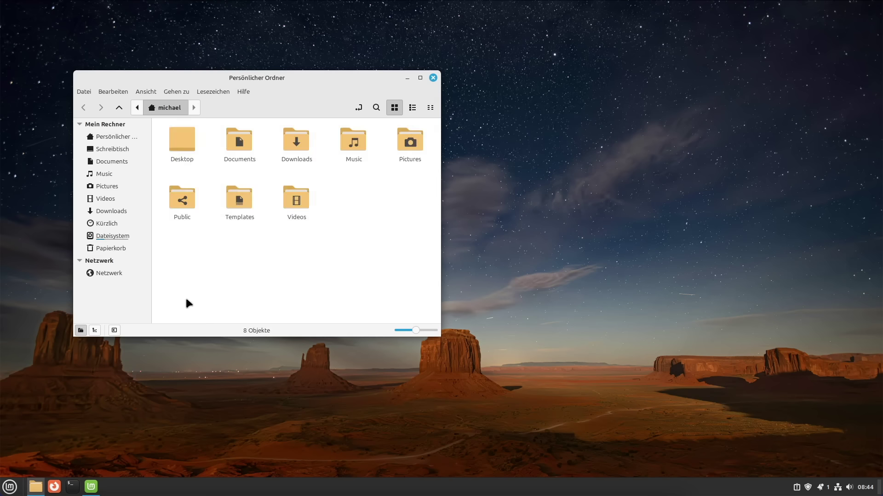
{"action": "left_click", "coordinate": [117, 91]}
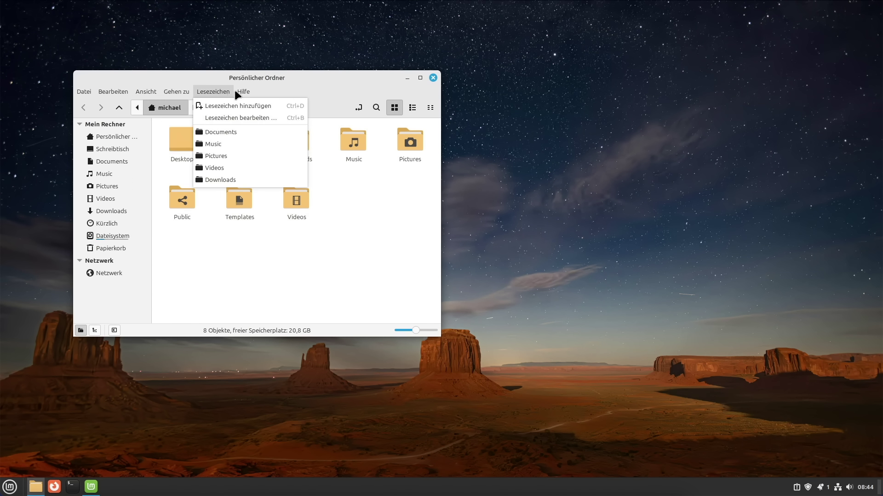
{"action": "mouse_move", "coordinate": [240, 92]}
{"action": "left_click", "coordinate": [254, 132]}
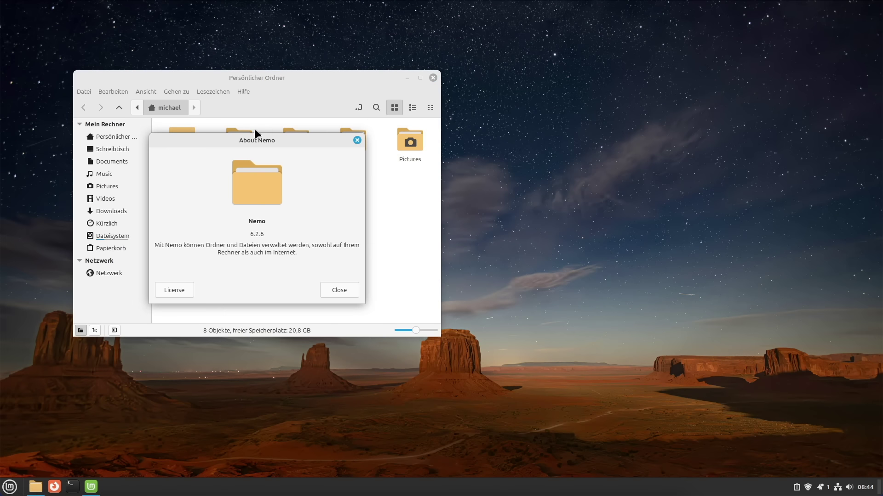
{"action": "left_click", "coordinate": [357, 140]}
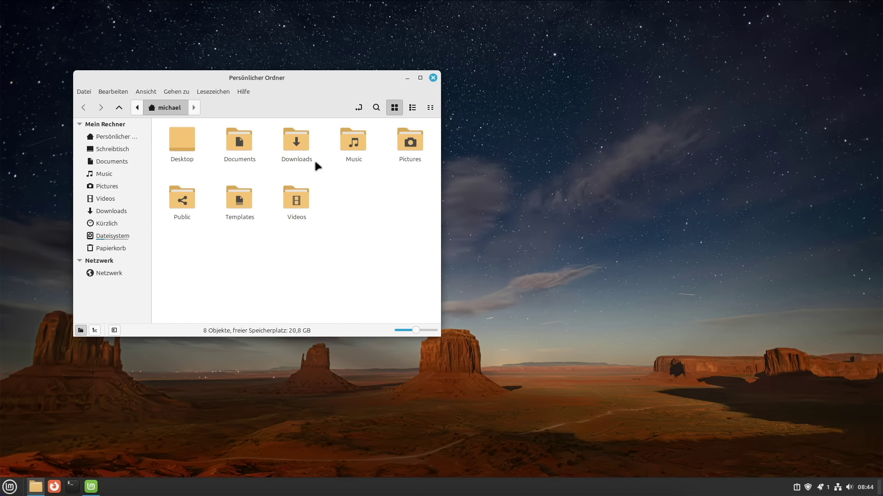
Open the system settings beside the file manager, and in Themen try the plain blue and blue-and-light-blue colours on the folders
{"action": "left_click", "coordinate": [14, 487]}
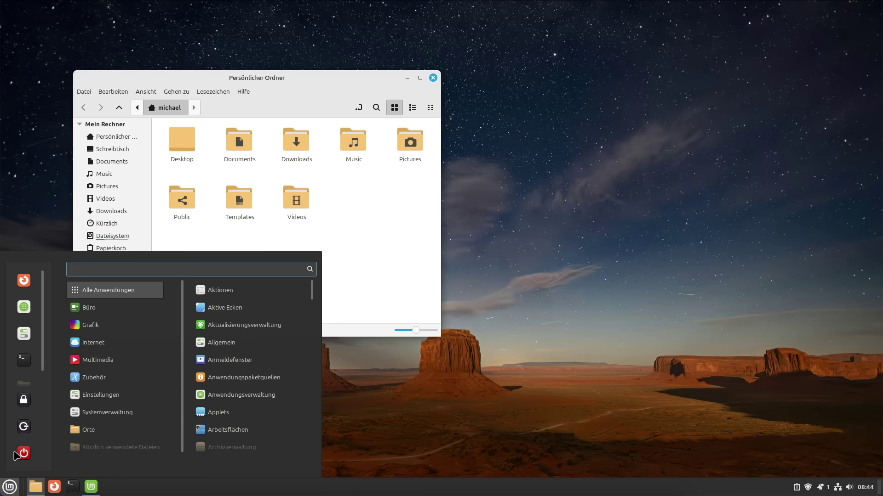
{"action": "left_click", "coordinate": [20, 336]}
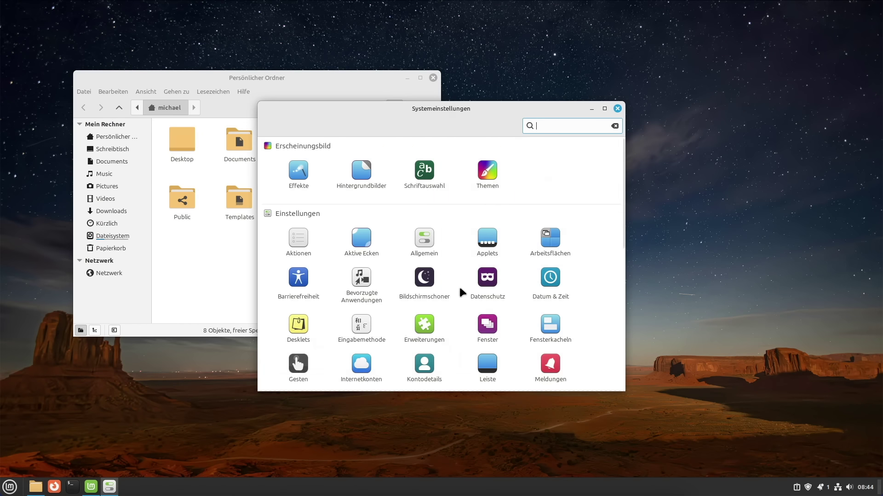
{"action": "left_click_drag", "start_coordinate": [415, 108], "coordinate": [621, 69]}
{"action": "left_click", "coordinate": [547, 231]}
{"action": "left_click", "coordinate": [569, 232]}
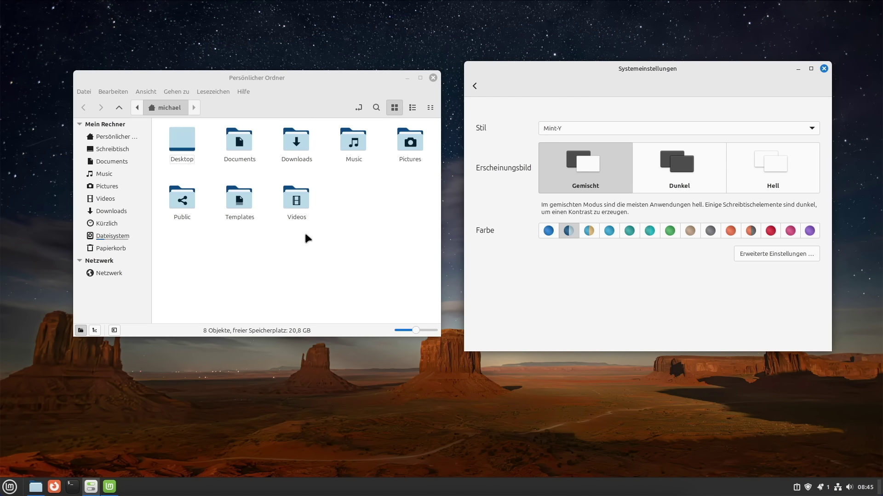
{"action": "left_click_drag", "start_coordinate": [339, 241], "coordinate": [225, 186]}
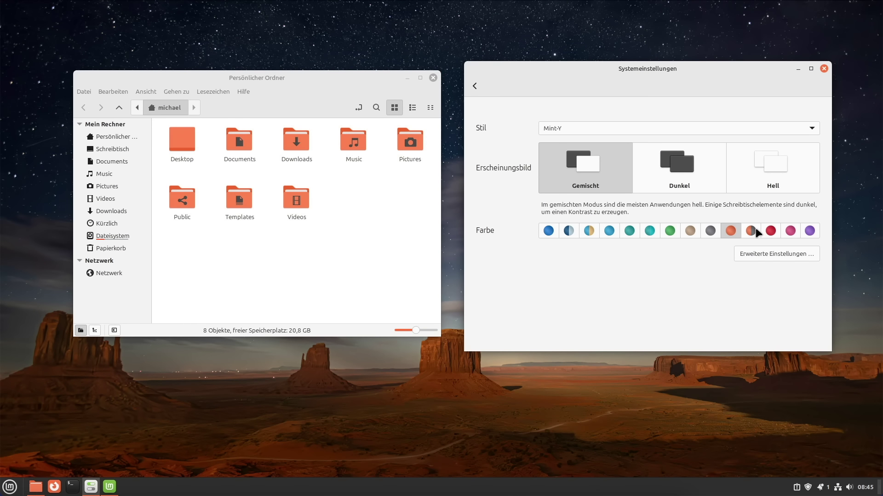
Try the orange-and-grey, red, pink and purple theme colours with the Gemischt appearance
{"action": "left_click", "coordinate": [751, 231]}
{"action": "left_click", "coordinate": [771, 231]}
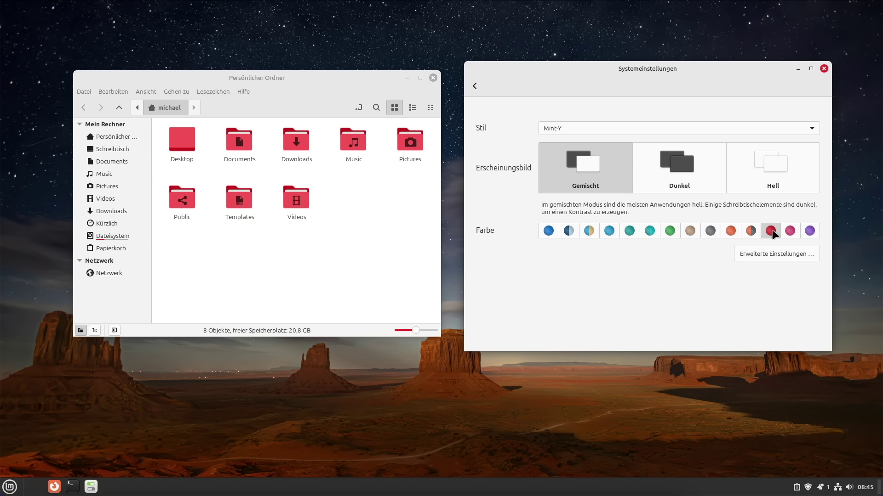
{"action": "left_click", "coordinate": [791, 231]}
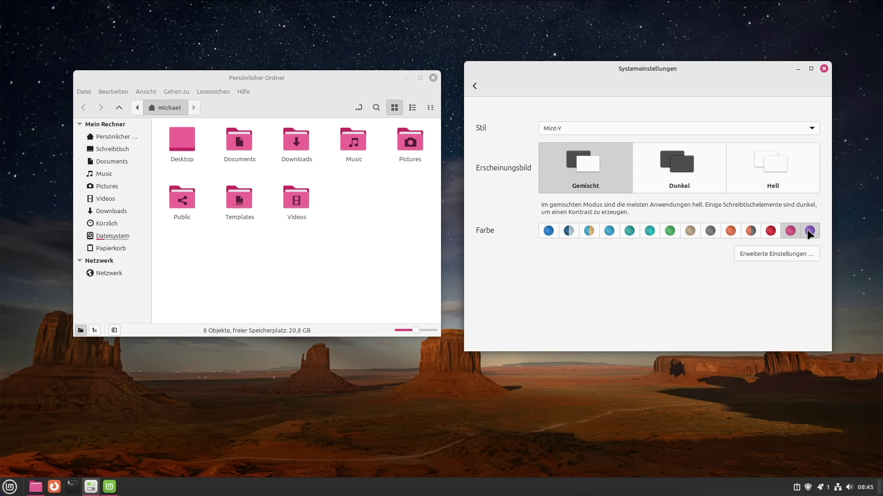
{"action": "left_click", "coordinate": [809, 231]}
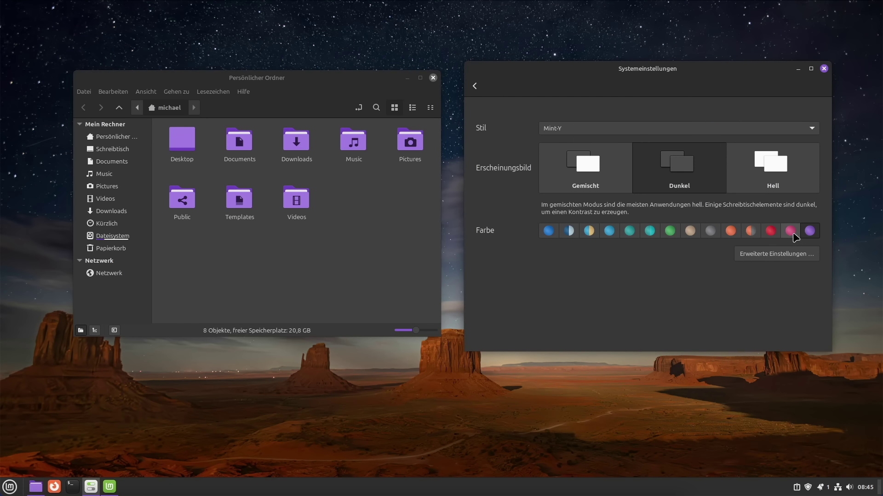
With the Dunkel appearance, try the theme colours from pink back through orange, grey, sand and the turquoise tones to plain blue
{"action": "left_click", "coordinate": [792, 233]}
{"action": "left_click", "coordinate": [750, 232]}
{"action": "left_click", "coordinate": [731, 231]}
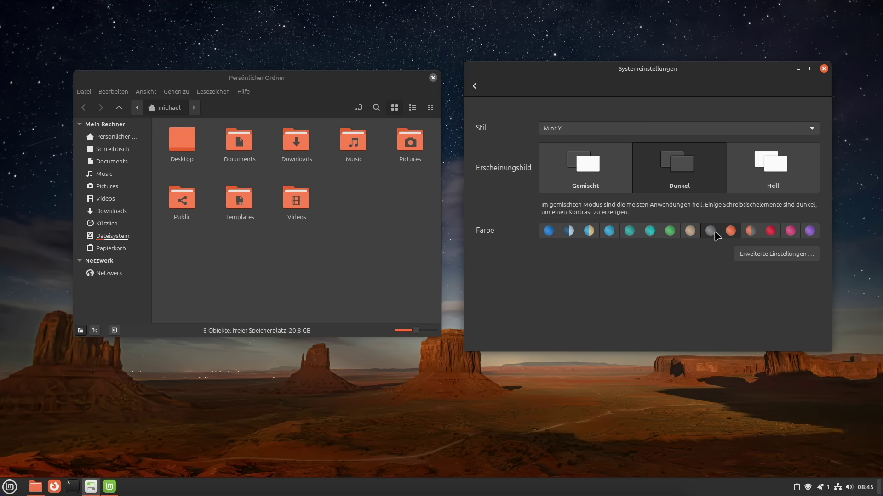
{"action": "left_click", "coordinate": [712, 232]}
{"action": "left_click", "coordinate": [690, 232]}
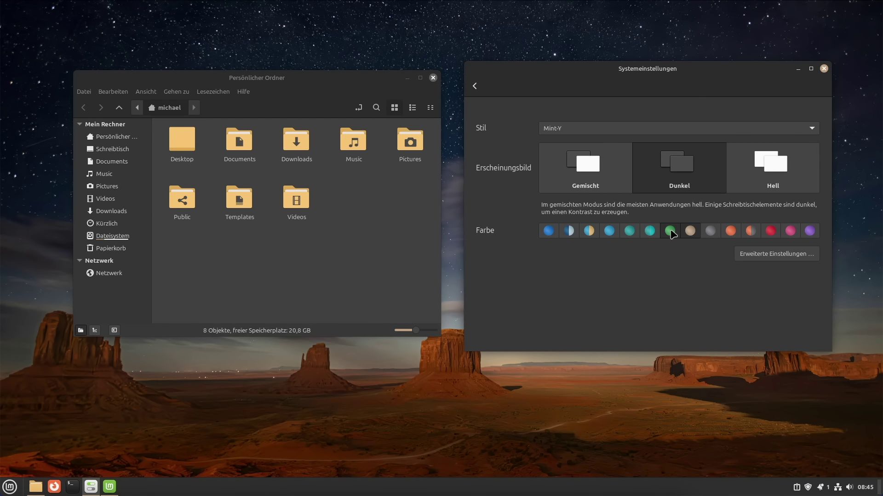
{"action": "left_click", "coordinate": [651, 231]}
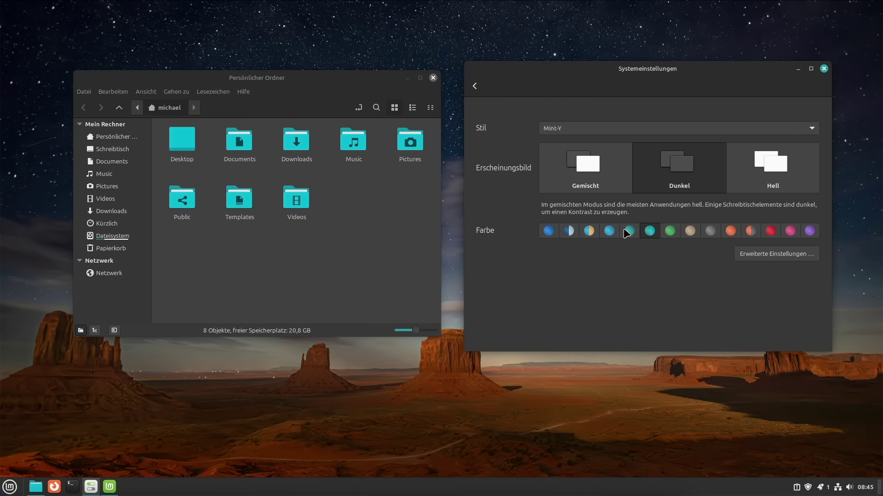
{"action": "left_click", "coordinate": [628, 232]}
{"action": "left_click", "coordinate": [610, 232]}
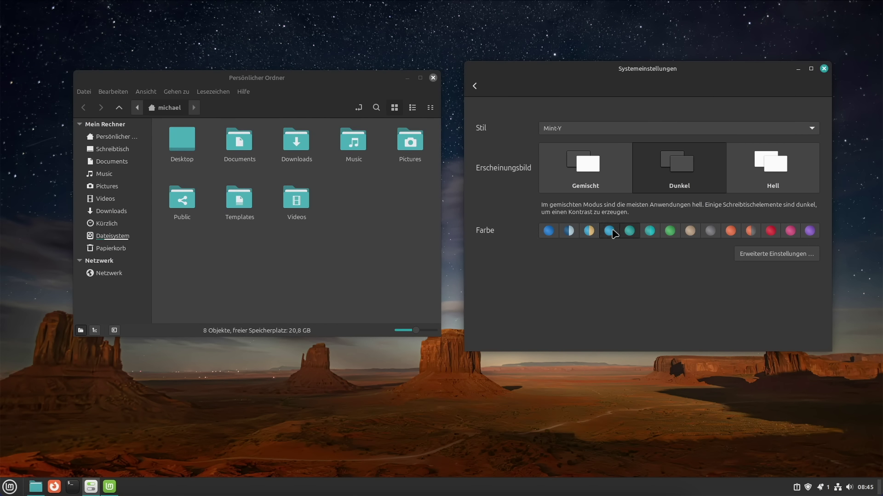
{"action": "left_click", "coordinate": [589, 233]}
{"action": "left_click", "coordinate": [570, 232]}
{"action": "left_click", "coordinate": [549, 232]}
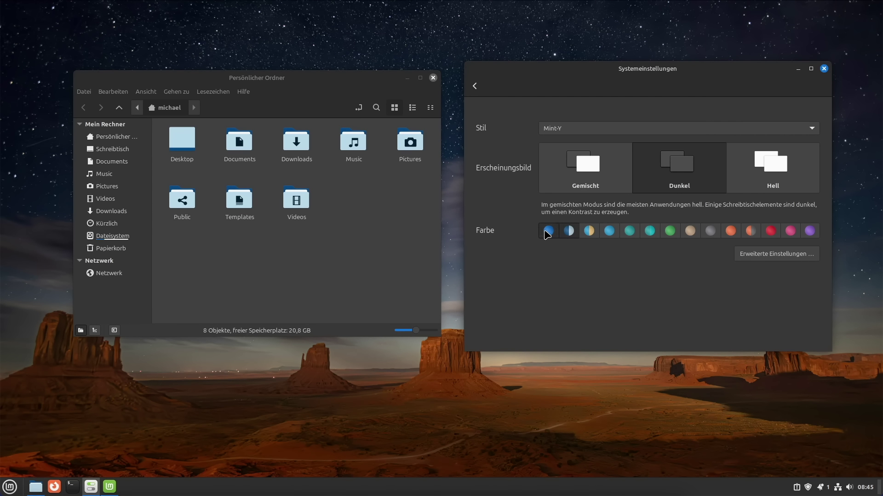
Try the Hell appearance and check how the application menu looks with it
{"action": "left_click", "coordinate": [780, 174]}
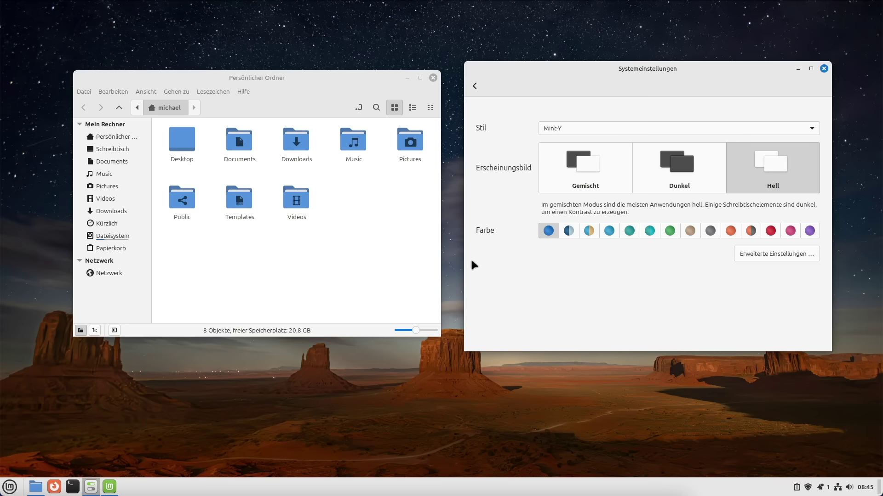
{"action": "left_click", "coordinate": [14, 486]}
{"action": "left_click", "coordinate": [15, 486]}
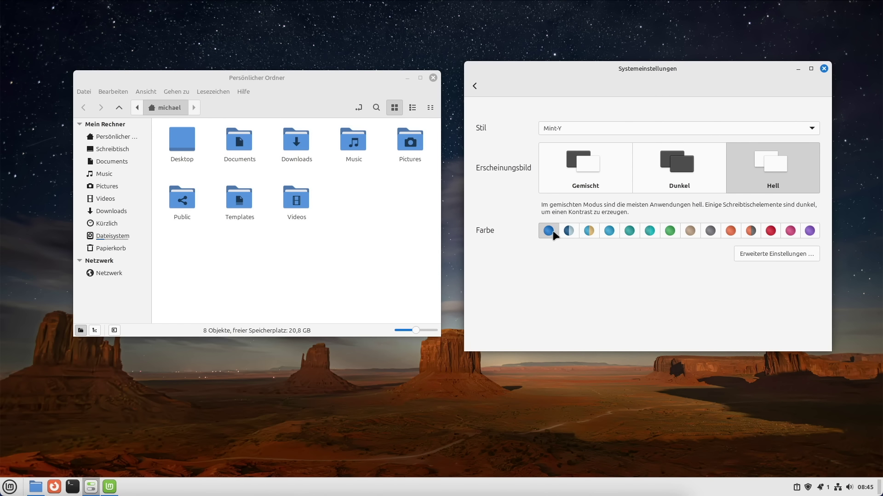
Set the theme colour to blue-and-yellow and the appearance to Gemischt, and return to the settings overview
{"action": "left_click", "coordinate": [587, 230]}
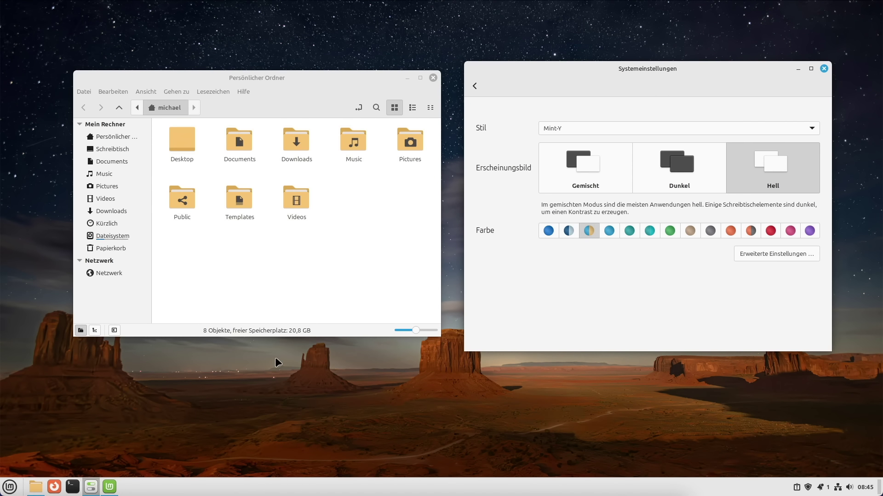
{"action": "left_click", "coordinate": [593, 178]}
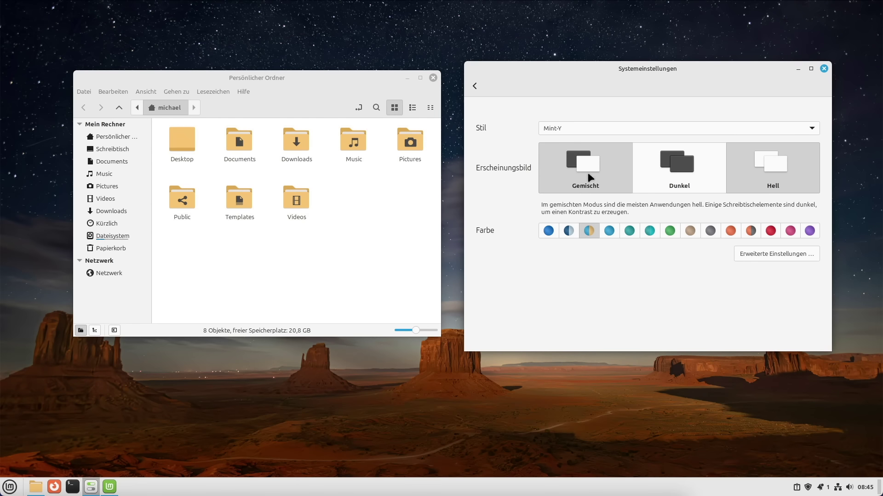
{"action": "left_click", "coordinate": [473, 87]}
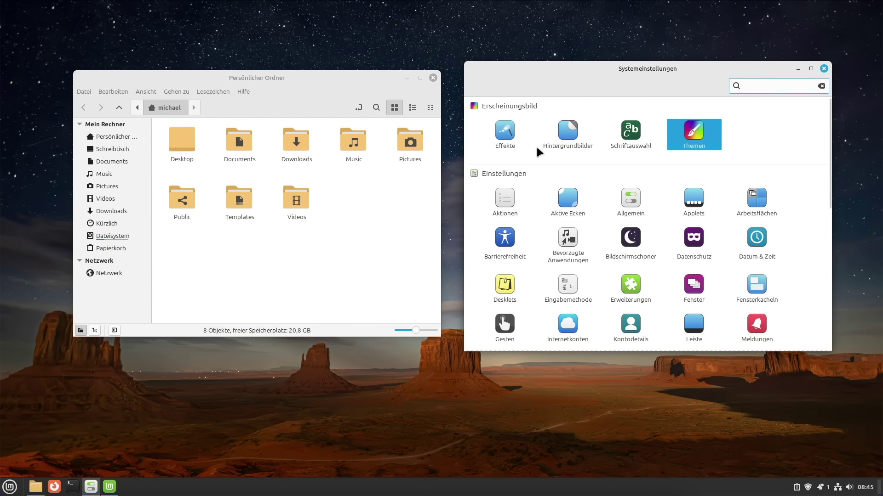
Close the file manager, review the Wilma wallpapers under Hintergrundbilder in a maximized window, and return to the overview in a centred window
{"action": "left_click", "coordinate": [570, 135]}
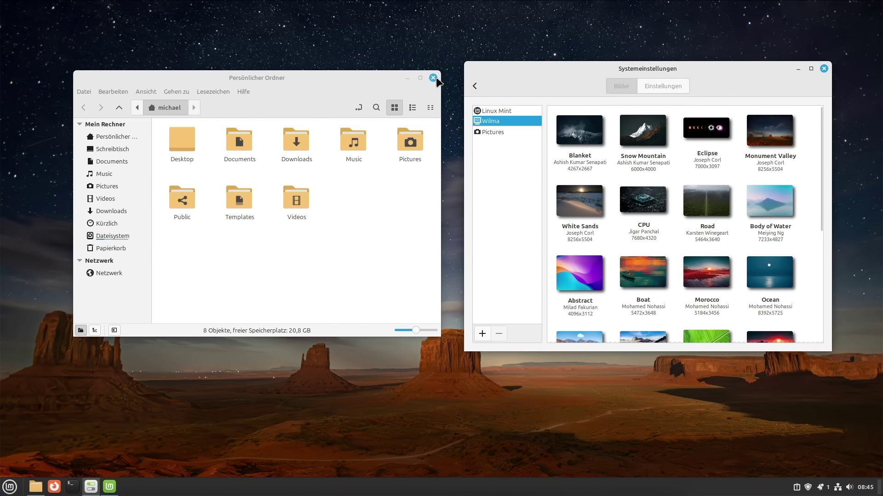
{"action": "left_click", "coordinate": [433, 78]}
{"action": "left_click", "coordinate": [810, 69]}
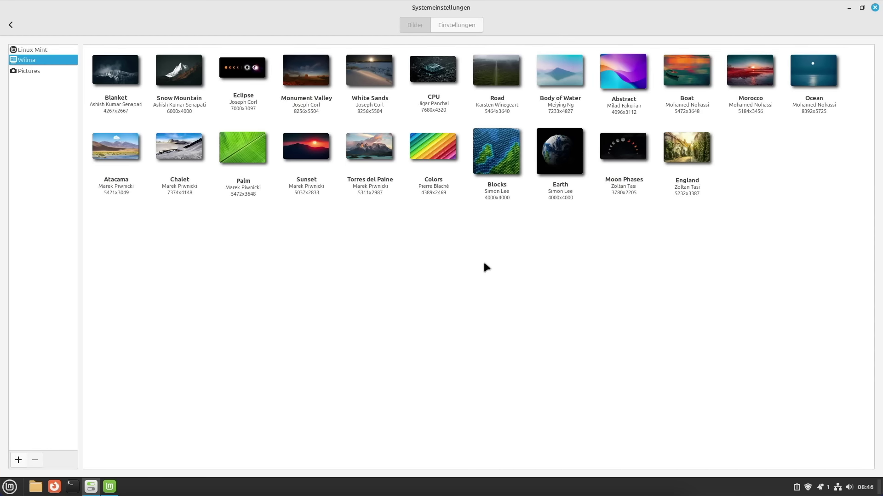
{"action": "left_click", "coordinate": [861, 8]}
{"action": "left_click_drag", "start_coordinate": [595, 68], "coordinate": [378, 103]}
{"action": "left_click", "coordinate": [258, 122]}
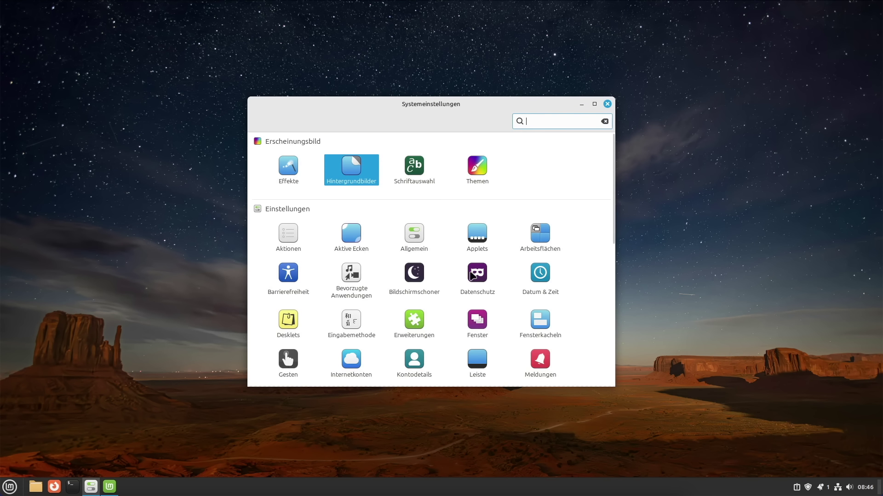
View the Applets, Erweiterungen and Datenschutz settings pages and return to the overview
{"action": "left_click", "coordinate": [482, 236]}
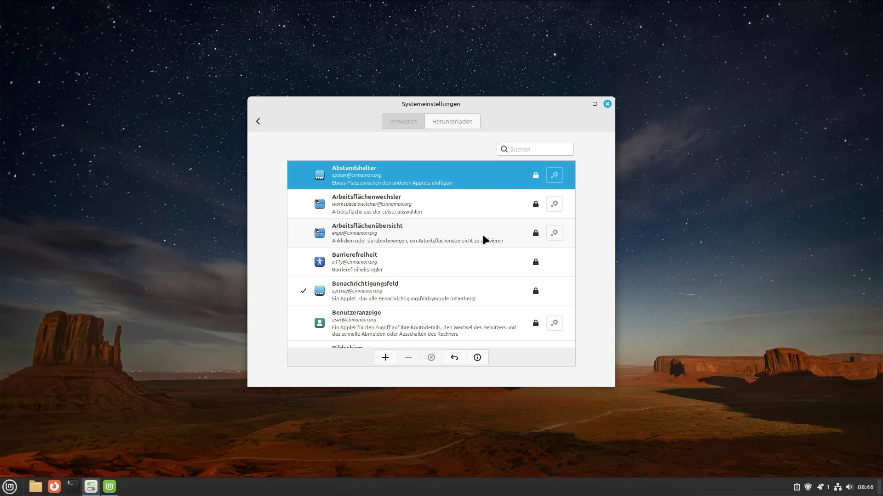
{"action": "left_click", "coordinate": [258, 122]}
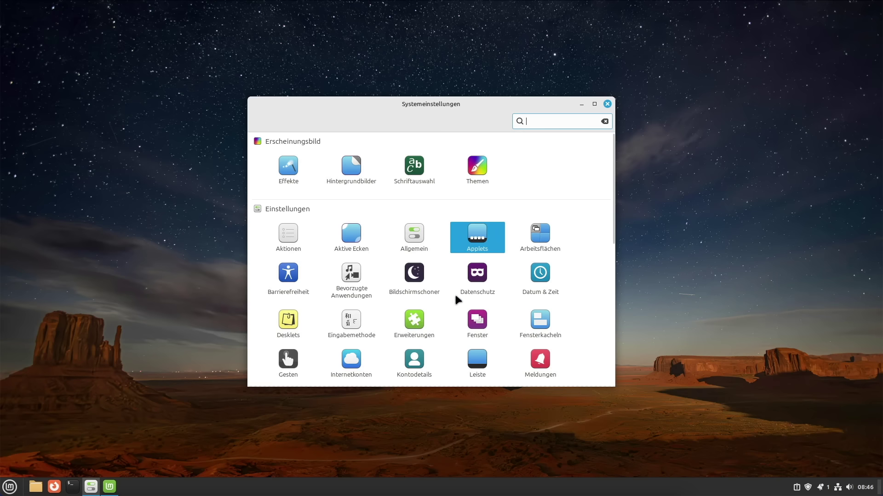
{"action": "left_click", "coordinate": [416, 320]}
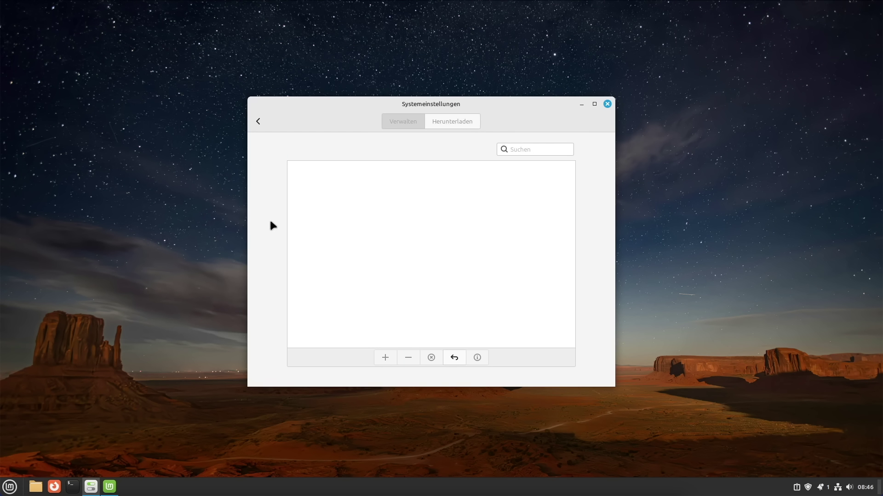
{"action": "left_click", "coordinate": [258, 122]}
{"action": "left_click", "coordinate": [462, 294]}
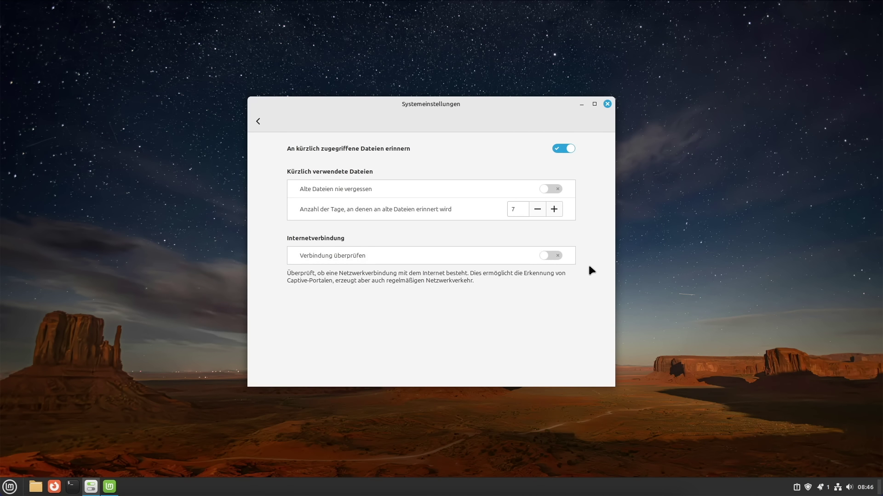
{"action": "left_click", "coordinate": [256, 123]}
Look through the Geräte and Systemverwaltung settings categories and view the Systeminformation page
{"action": "scroll", "coordinate": [518, 300], "scroll_direction": "down", "scroll_amount": 5}
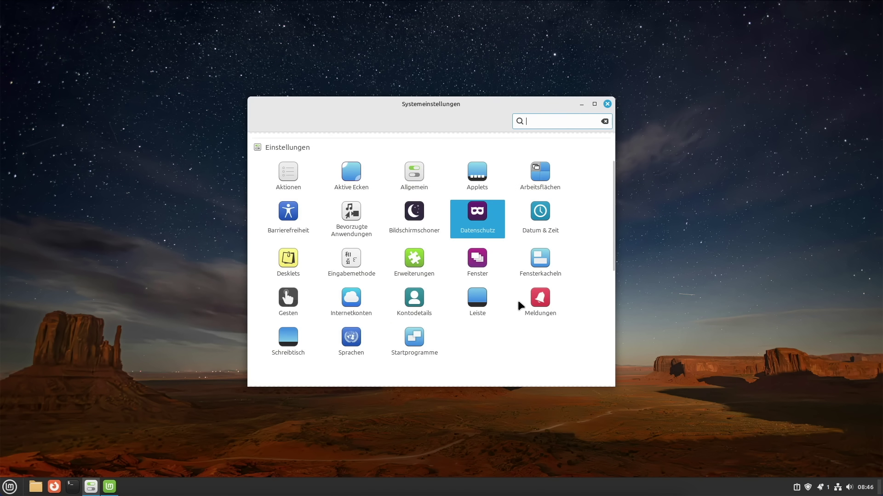
{"action": "scroll", "coordinate": [518, 299], "scroll_direction": "down", "scroll_amount": 2}
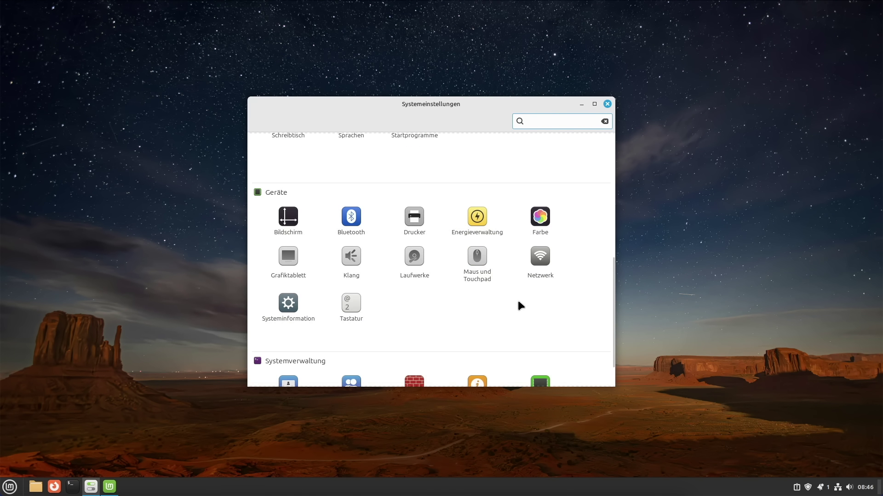
{"action": "scroll", "coordinate": [517, 300], "scroll_direction": "down", "scroll_amount": 1}
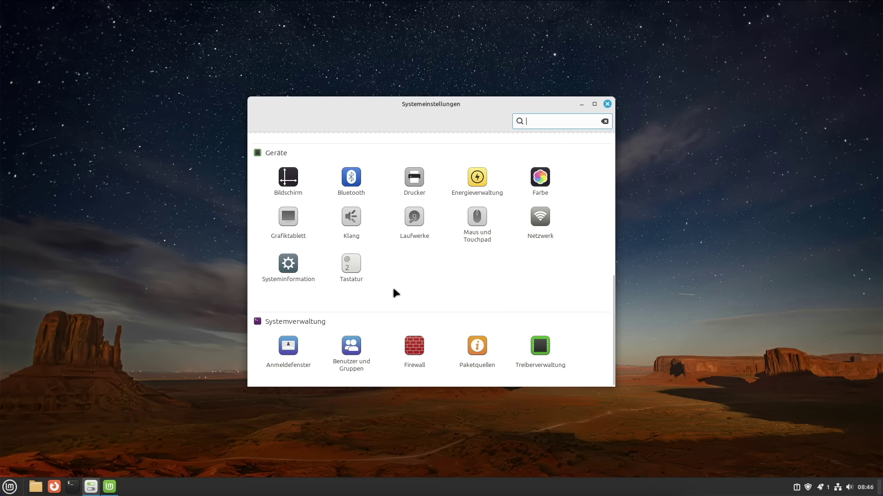
{"action": "left_click", "coordinate": [291, 266]}
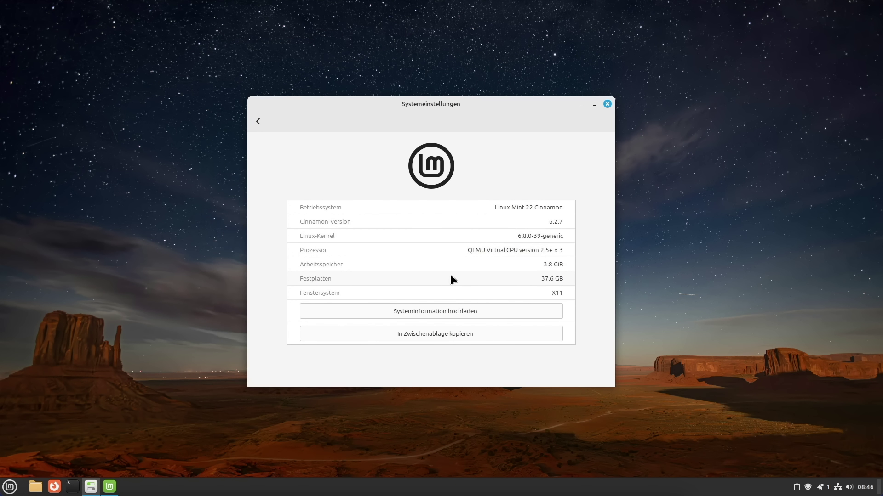
{"action": "left_click", "coordinate": [257, 121]}
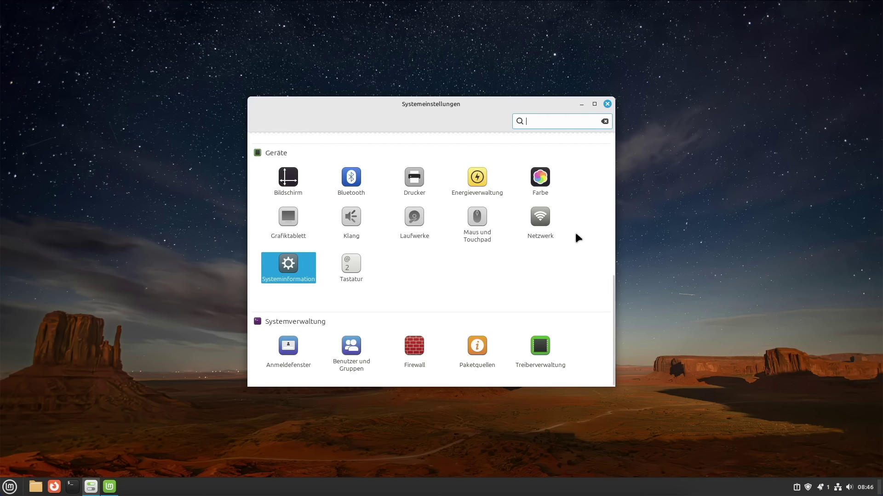
Open the Firewall settings by entering the account password, look over the settings overview again and close the system settings
{"action": "left_click", "coordinate": [420, 349]}
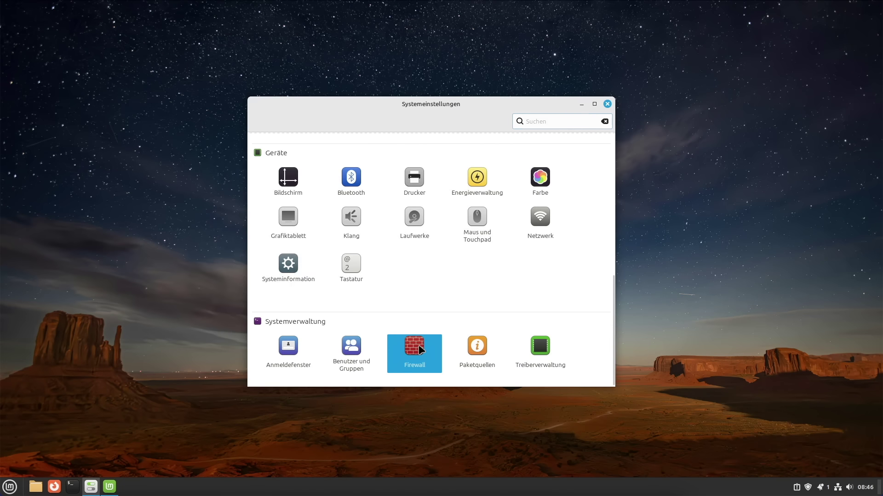
{"action": "type", "text": "•••••"}
{"action": "key", "text": "Return"}
{"action": "scroll", "coordinate": [375, 186], "scroll_direction": "up", "scroll_amount": 5}
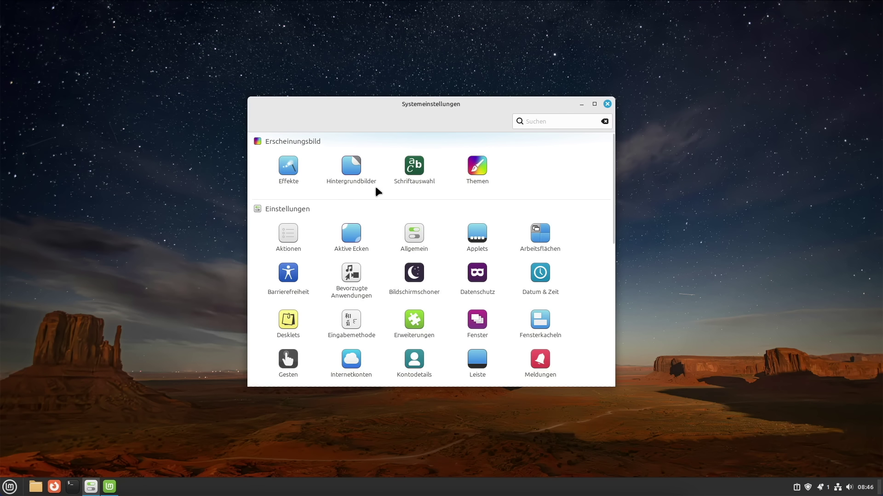
{"action": "left_click", "coordinate": [606, 104]}
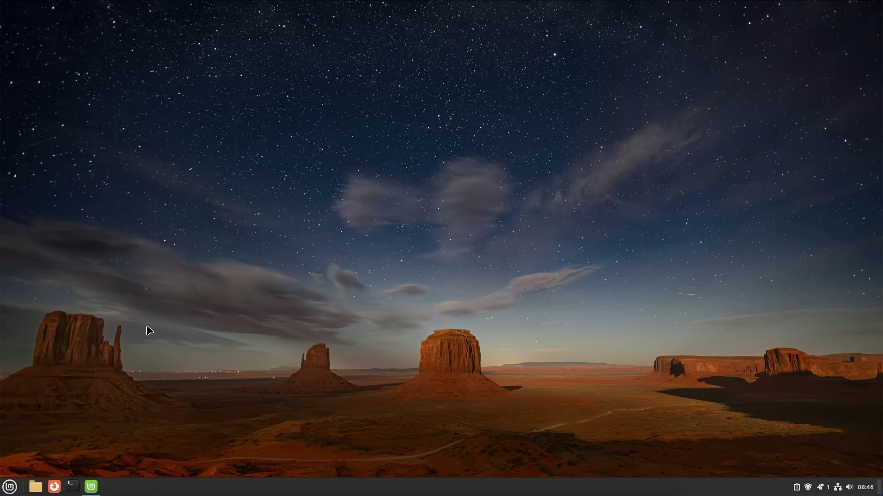
Open LibreOffice Writer, view the About LibreOffice version information, and close the dialog and Writer
{"action": "left_click", "coordinate": [9, 487]}
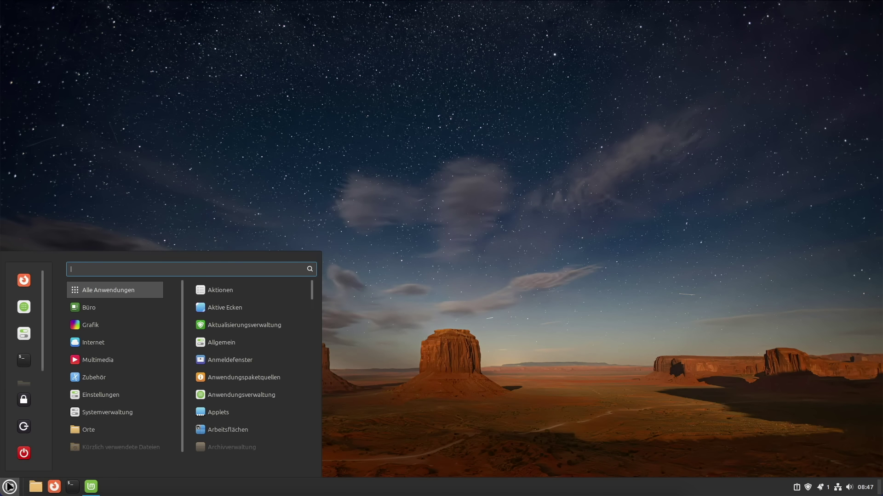
{"action": "mouse_move", "coordinate": [98, 308]}
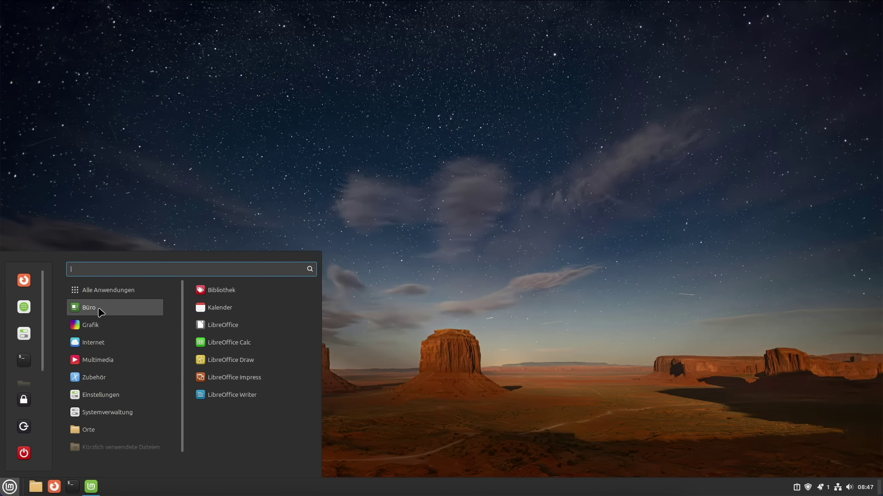
{"action": "left_click", "coordinate": [237, 395]}
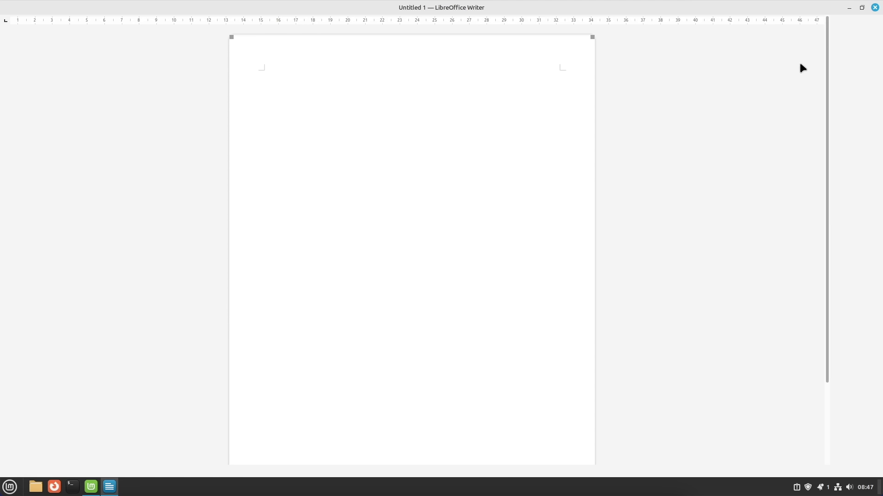
{"action": "left_click", "coordinate": [875, 25]}
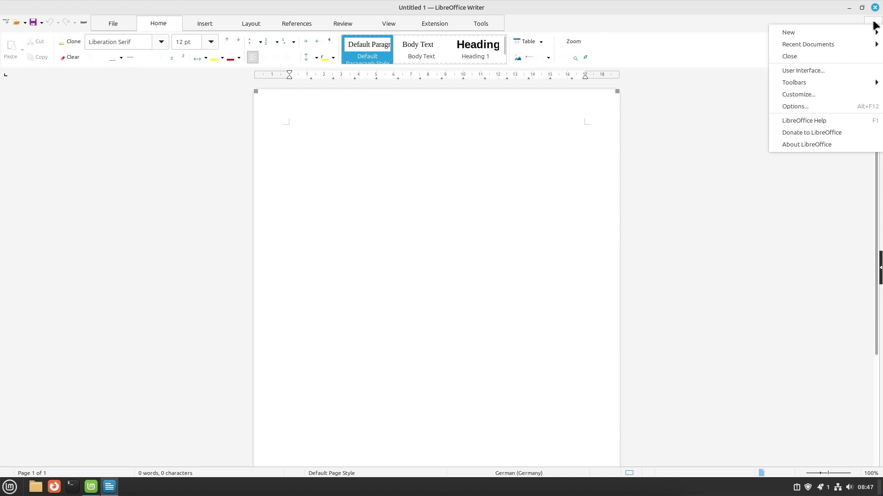
{"action": "left_click", "coordinate": [809, 145]}
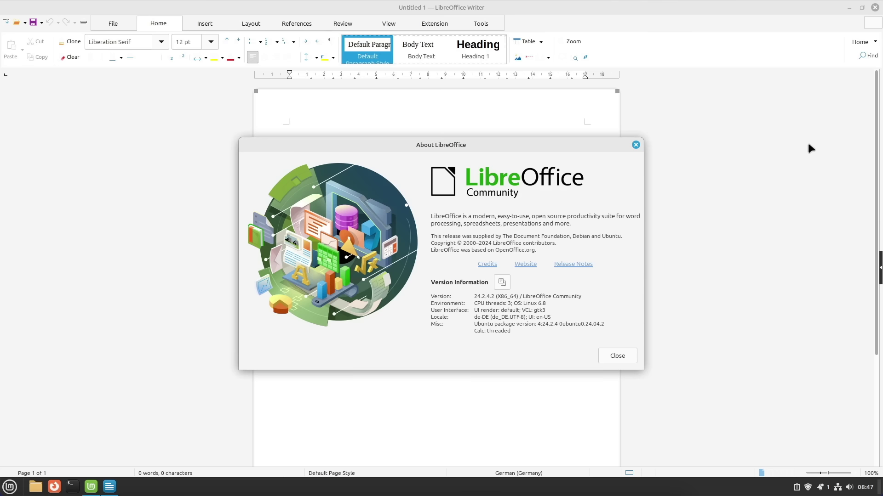
{"action": "left_click", "coordinate": [636, 145]}
{"action": "left_click", "coordinate": [875, 7]}
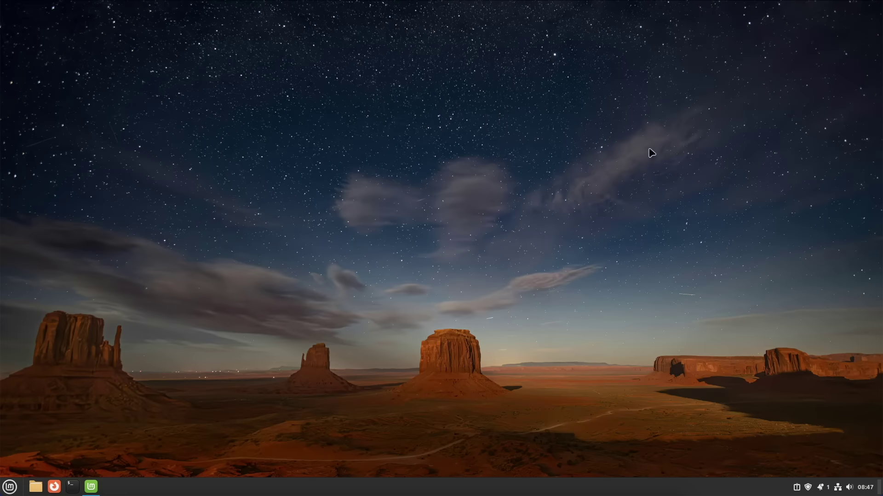